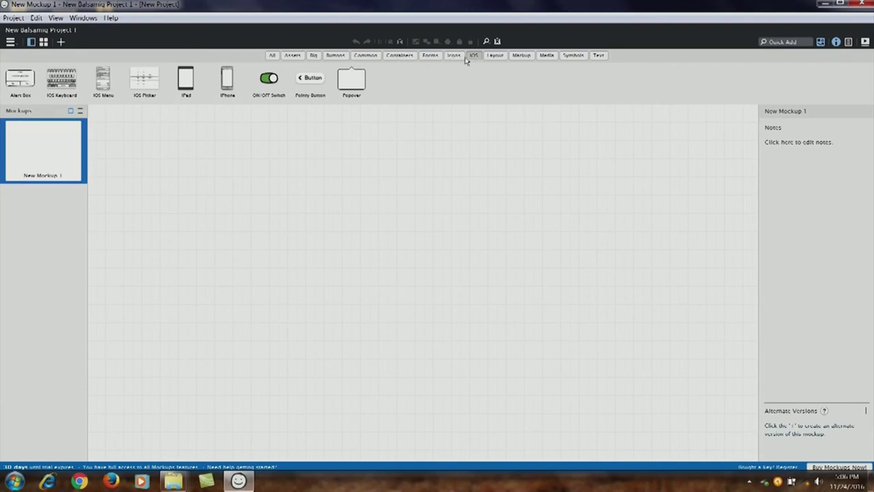
- Drop an iPad frame on the canvas, shrink it to 401 × 727 and move it to 225, 89
{"action": "left_click", "coordinate": [186, 86]}
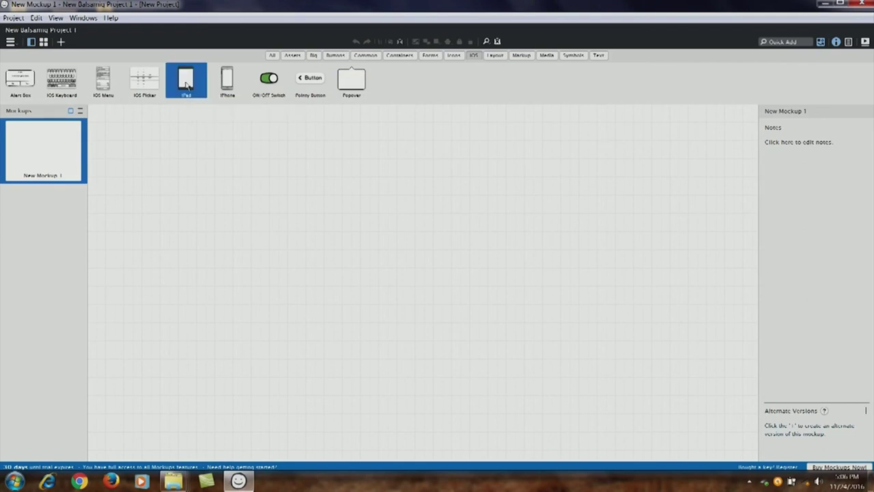
{"action": "left_click_drag", "start_coordinate": [187, 90], "coordinate": [164, 155]}
{"action": "left_click_drag", "start_coordinate": [184, 80], "coordinate": [183, 143]}
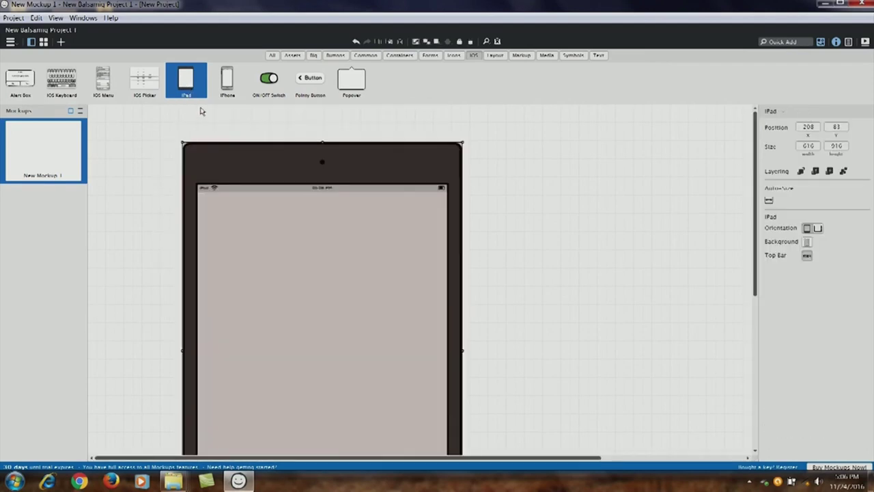
{"action": "scroll", "coordinate": [243, 158], "scroll_direction": "down", "scroll_amount": 3}
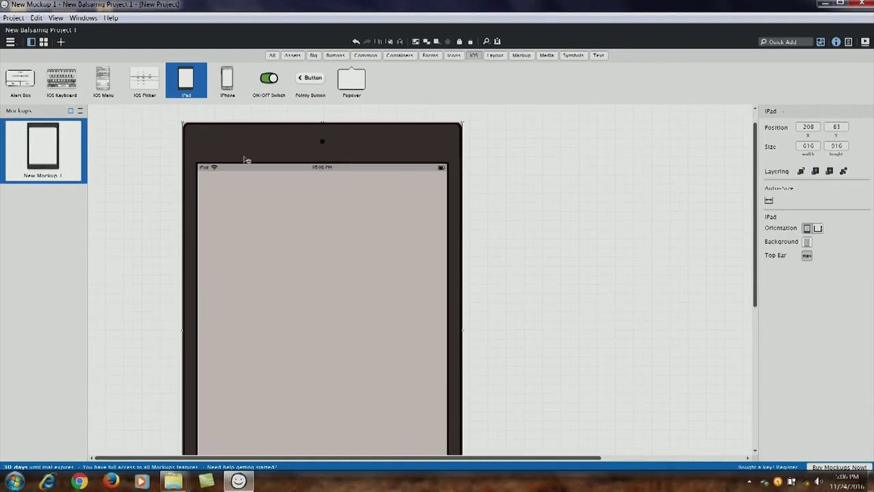
{"action": "scroll", "coordinate": [344, 289], "scroll_direction": "down", "scroll_amount": 2}
{"action": "scroll", "coordinate": [343, 288], "scroll_direction": "up", "scroll_amount": 4}
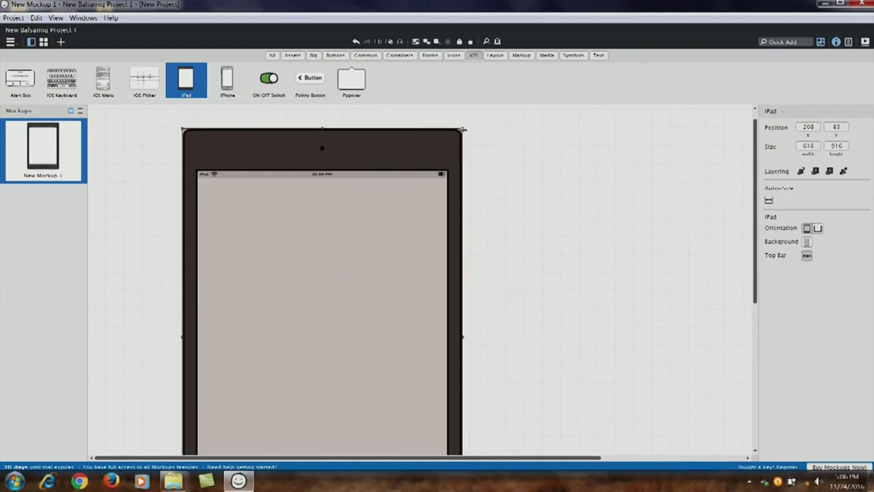
{"action": "left_click_drag", "start_coordinate": [462, 128], "coordinate": [365, 214]}
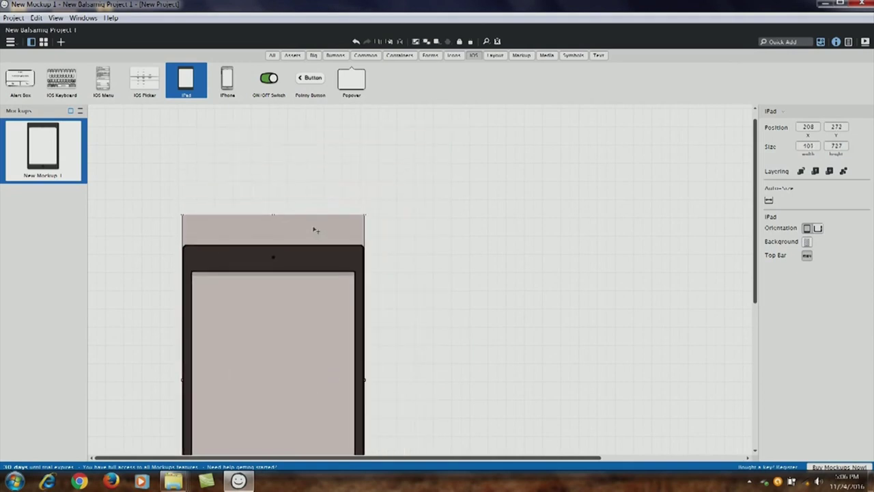
{"action": "left_click_drag", "start_coordinate": [292, 228], "coordinate": [300, 146]}
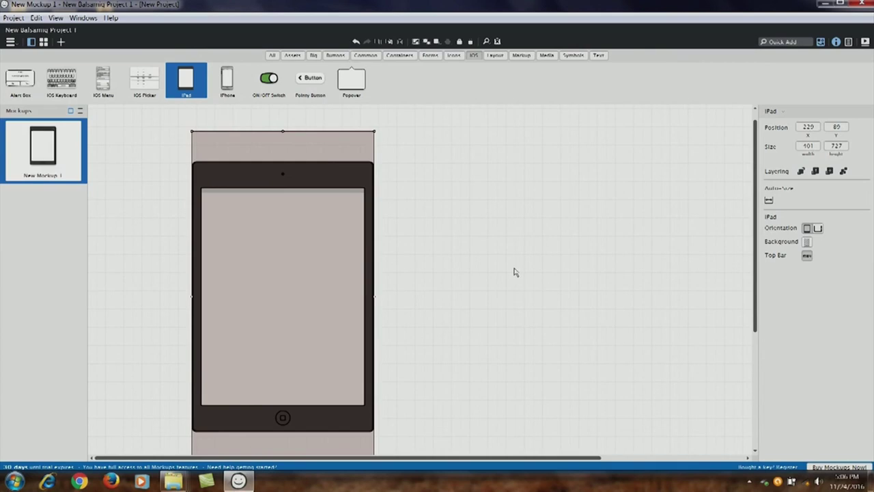
- Place a 306 × 636 iPhone frame to the right of the iPad, level with it
{"action": "left_click", "coordinate": [229, 93]}
{"action": "left_click_drag", "start_coordinate": [232, 89], "coordinate": [422, 148]}
{"action": "left_click_drag", "start_coordinate": [594, 146], "coordinate": [561, 201]}
{"action": "left_click_drag", "start_coordinate": [520, 222], "coordinate": [521, 166]}
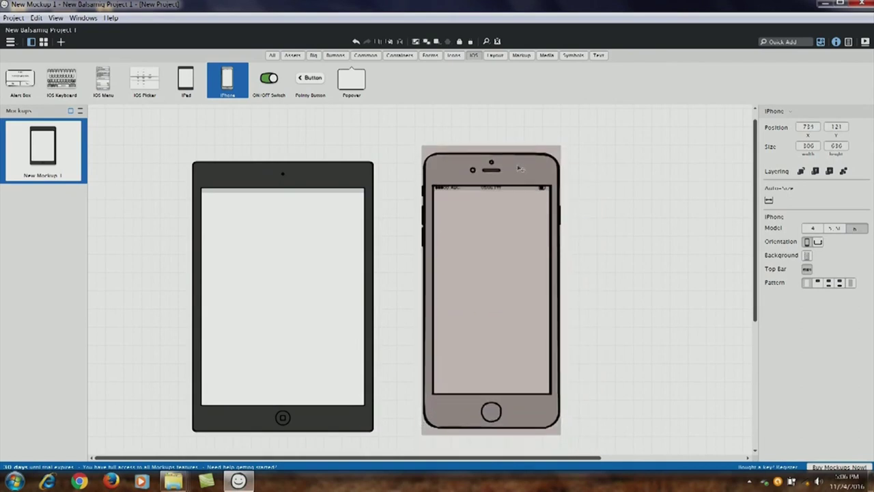
{"action": "left_click", "coordinate": [634, 218]}
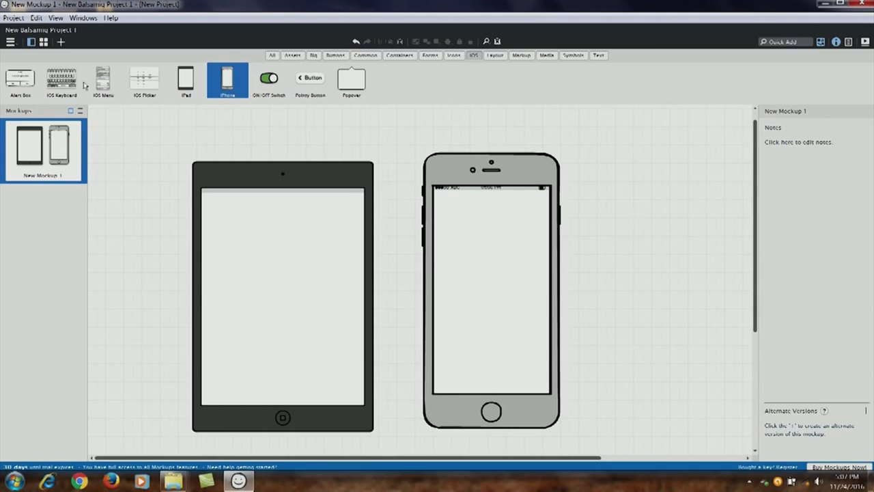
- Switch to the Containers components and delete the iPhone frame
{"action": "left_click", "coordinate": [106, 85]}
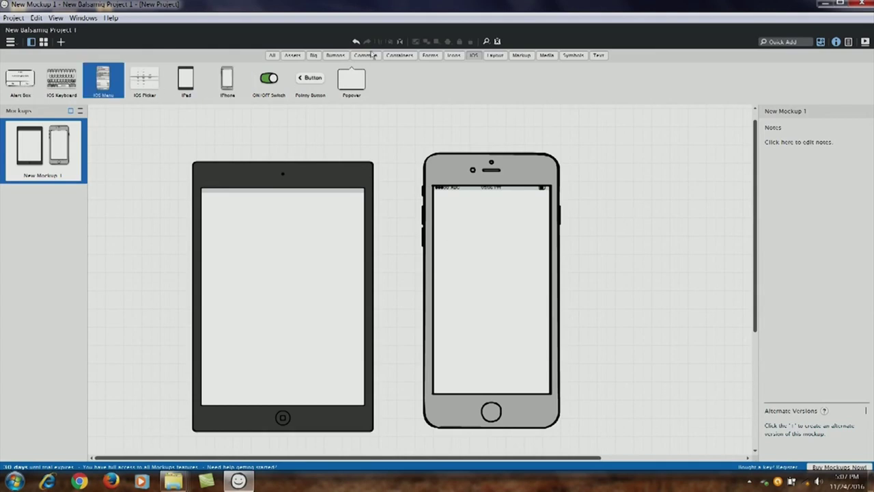
{"action": "left_click", "coordinate": [372, 56]}
{"action": "left_click", "coordinate": [399, 56]}
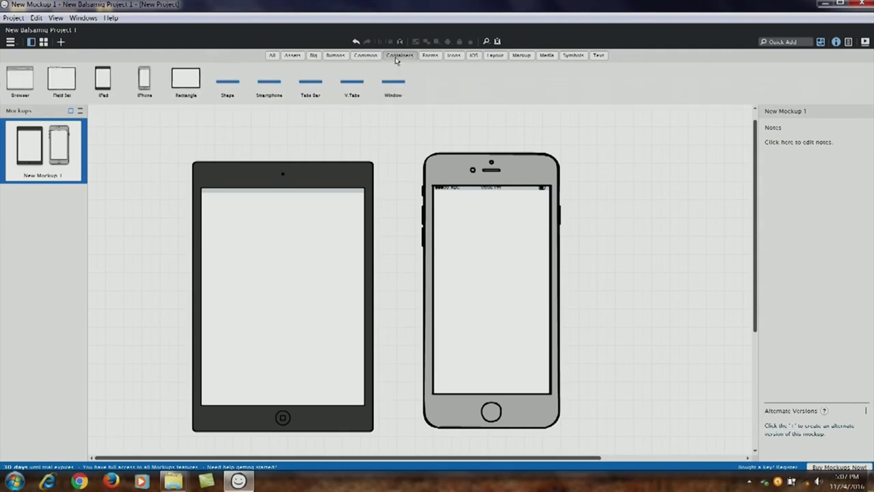
{"action": "left_click", "coordinate": [179, 83]}
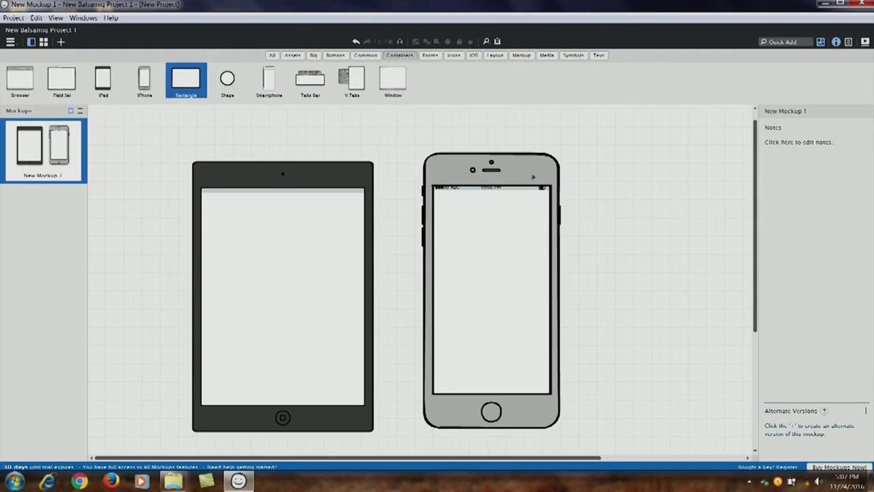
{"action": "left_click", "coordinate": [522, 178]}
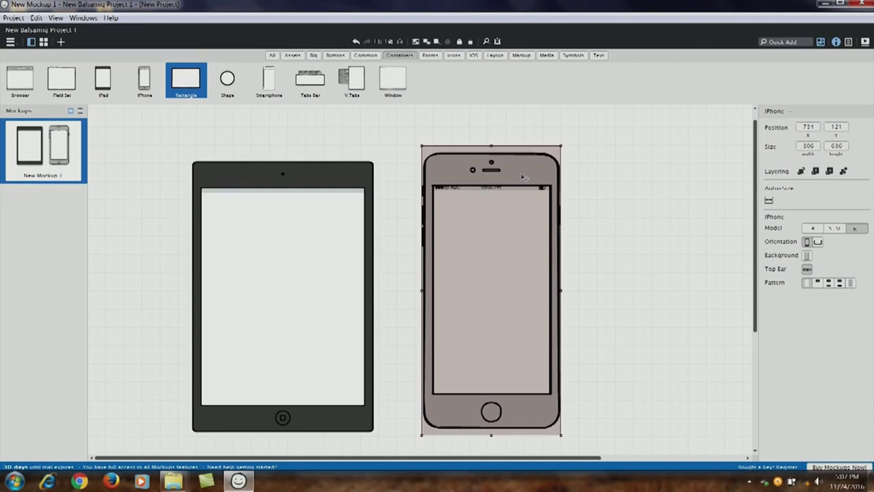
{"action": "key", "text": "Delete"}
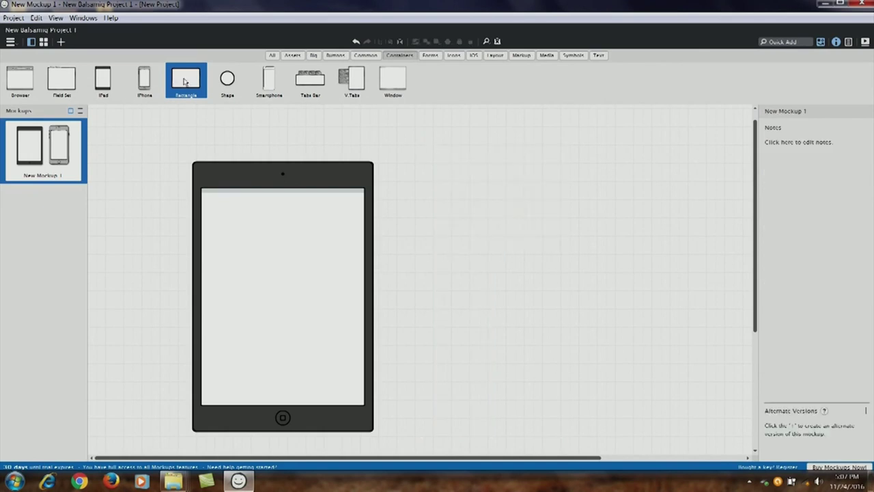
- Add a 725 × 555 Rectangle beside the iPad and drop a 32 × 32 circle Shape inside it
{"action": "left_click_drag", "start_coordinate": [401, 164], "coordinate": [666, 398]}
{"action": "left_click_drag", "start_coordinate": [182, 75], "coordinate": [460, 201]}
{"action": "left_click_drag", "start_coordinate": [507, 228], "coordinate": [701, 406]}
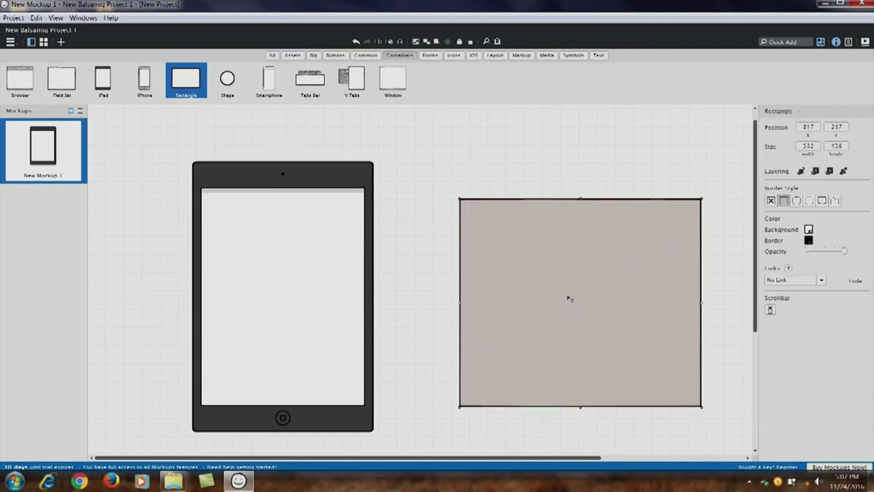
{"action": "left_click_drag", "start_coordinate": [701, 300], "coordinate": [735, 296]}
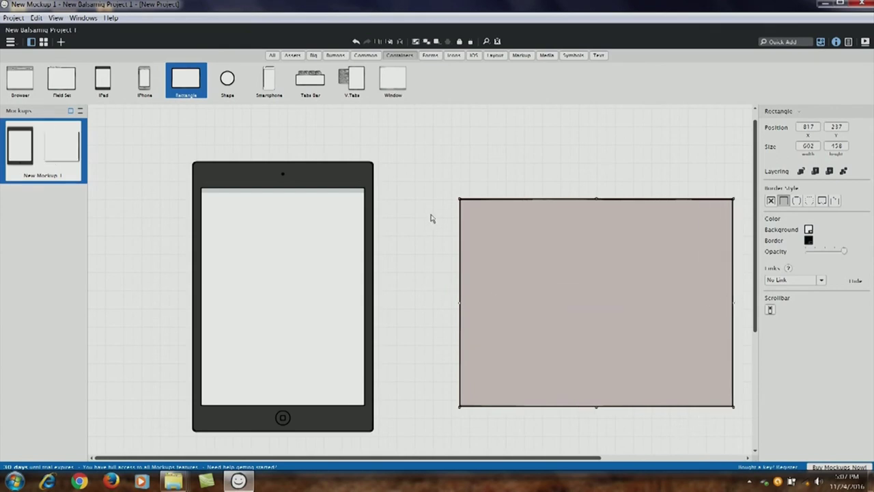
{"action": "left_click_drag", "start_coordinate": [459, 197], "coordinate": [404, 154]}
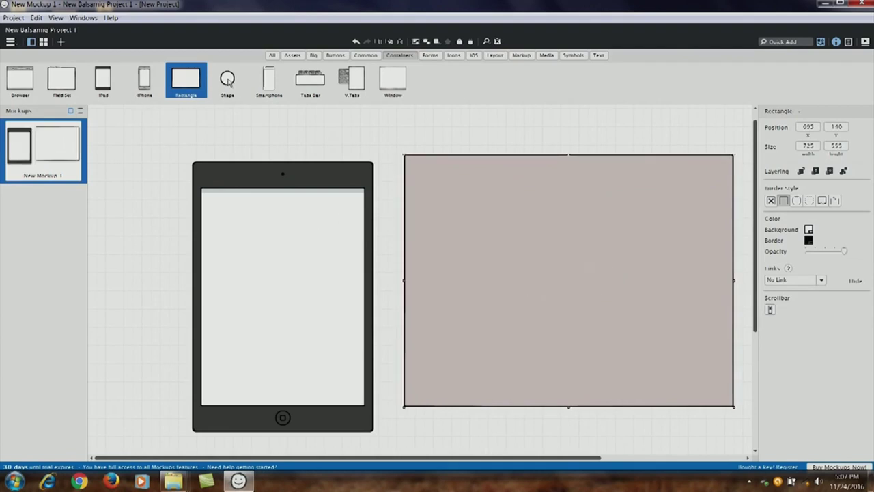
{"action": "left_click_drag", "start_coordinate": [227, 79], "coordinate": [440, 191]}
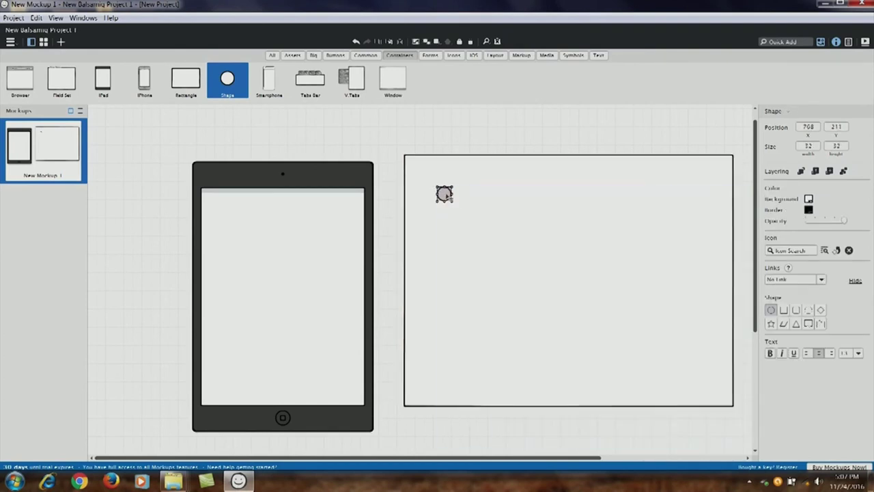
- Stretch the circle into a 136 × 50 oval inside the iPad
{"action": "left_click_drag", "start_coordinate": [451, 193], "coordinate": [251, 379]}
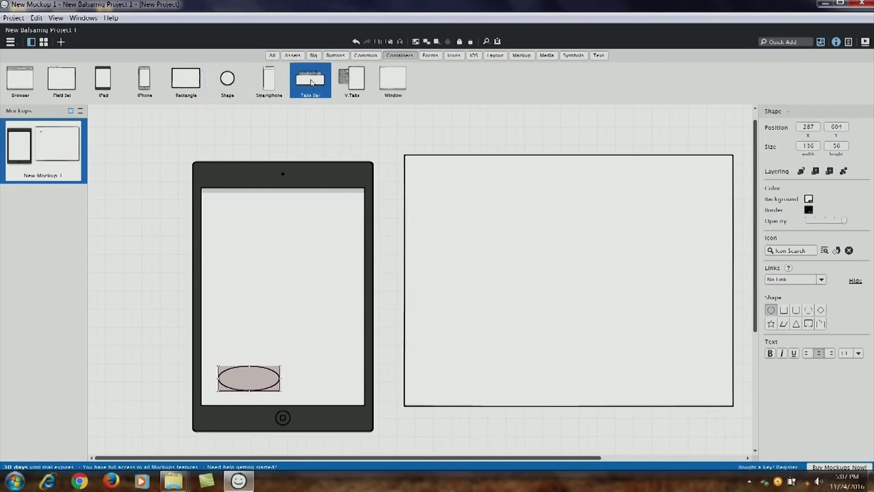
- Drag a Tabs Bar from the library into the iPad screen
{"action": "left_click_drag", "start_coordinate": [309, 81], "coordinate": [202, 206]}
- Widen the One–Four Tabs Bar across the iPad screen, lower its opacity, and position it at 287, 192
{"action": "left_click", "coordinate": [284, 233]}
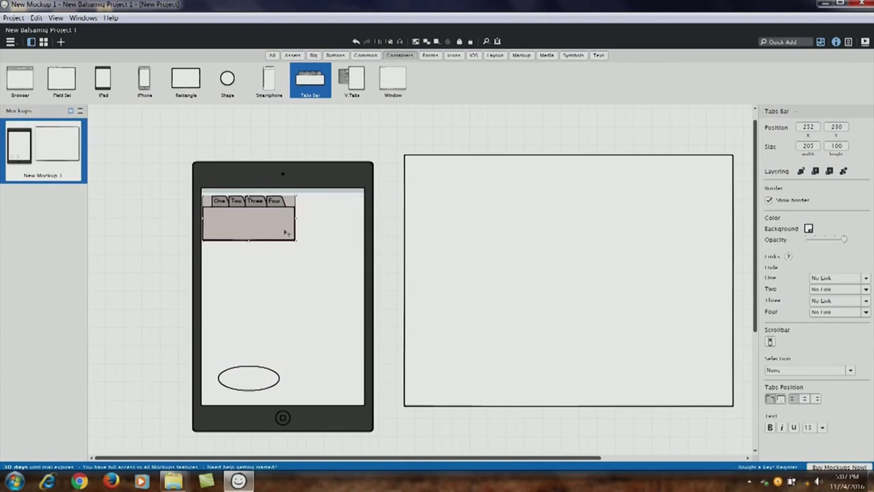
{"action": "left_click_drag", "start_coordinate": [296, 239], "coordinate": [367, 240]}
{"action": "right_click", "coordinate": [274, 205]}
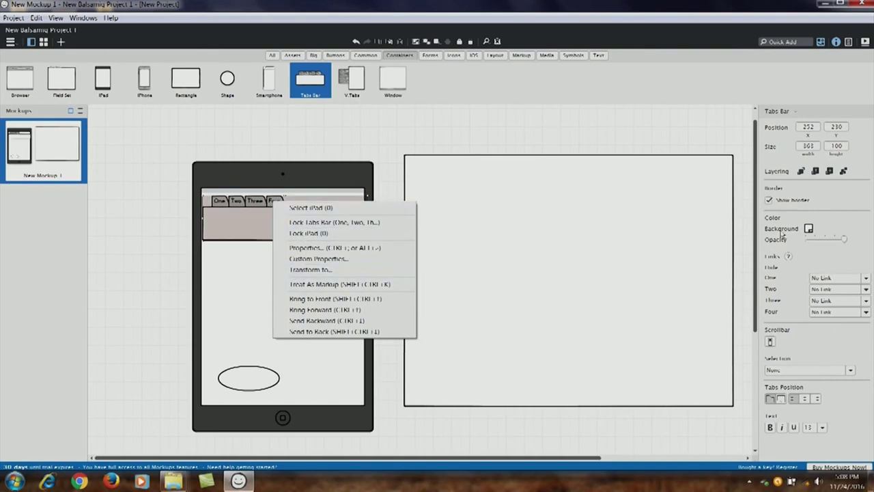
{"action": "left_click", "coordinate": [809, 128]}
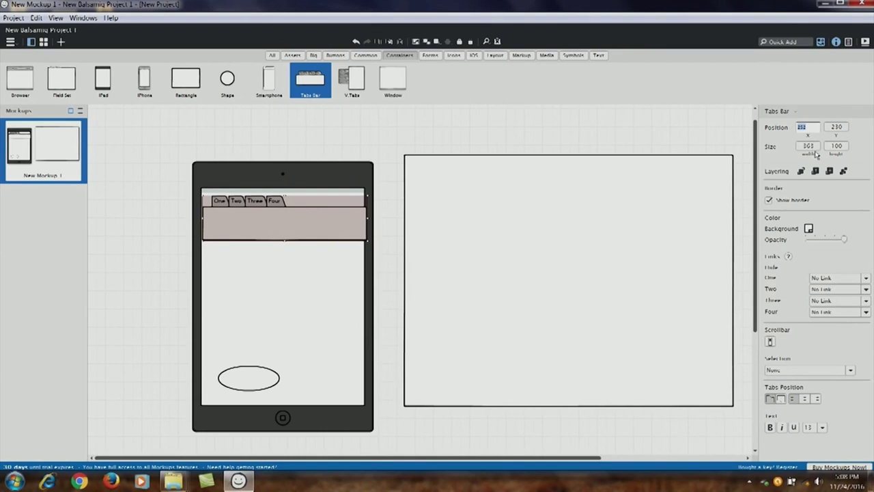
{"action": "left_click", "coordinate": [812, 146]}
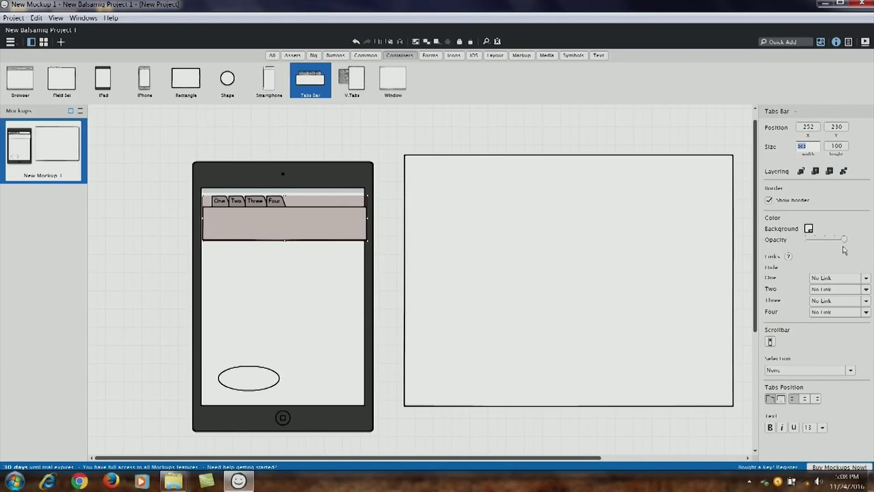
{"action": "left_click_drag", "start_coordinate": [844, 240], "coordinate": [813, 240]}
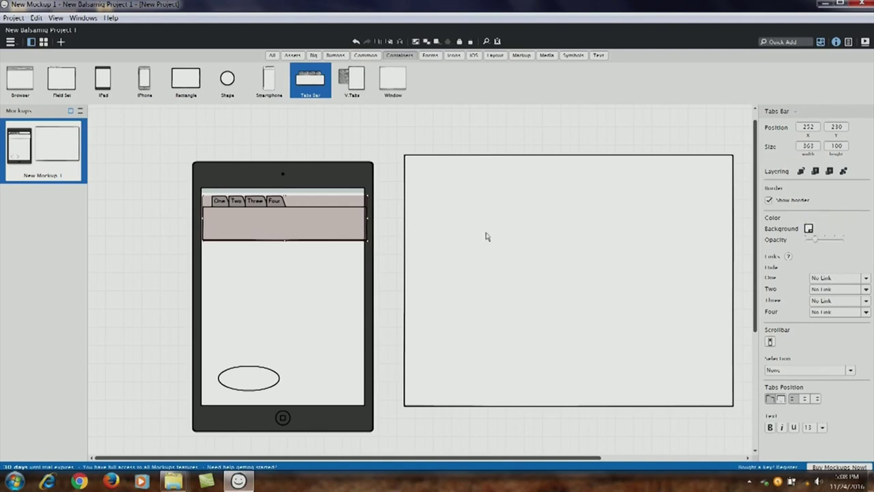
{"action": "left_click_drag", "start_coordinate": [322, 216], "coordinate": [269, 201]}
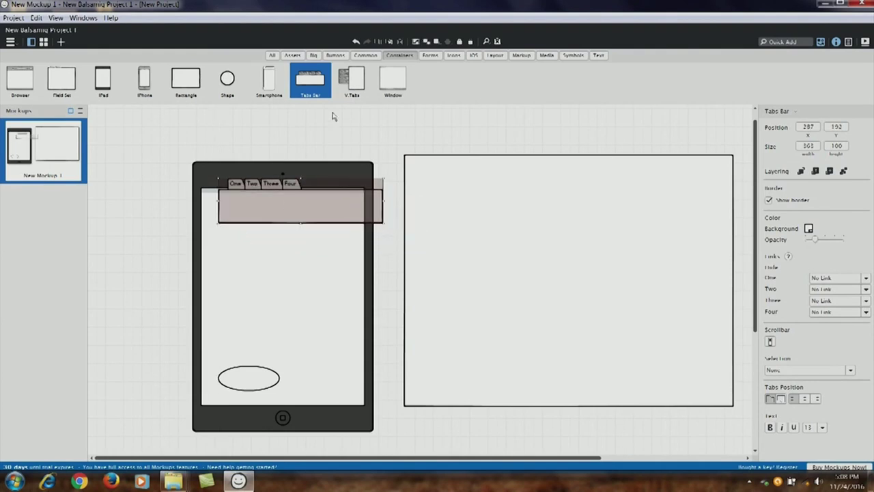
{"action": "left_click", "coordinate": [339, 57]}
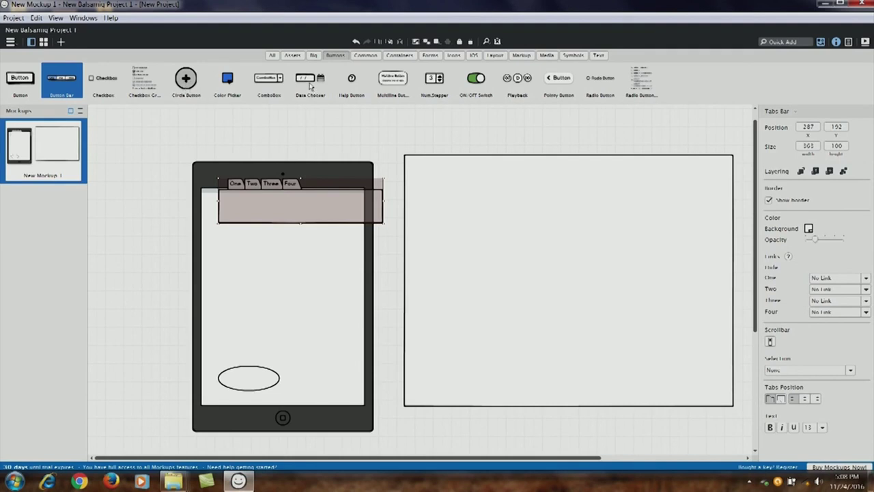
- Place a 90 × 25 Date Chooser near the top left of the rectangle panel
{"action": "left_click_drag", "start_coordinate": [320, 81], "coordinate": [465, 220]}
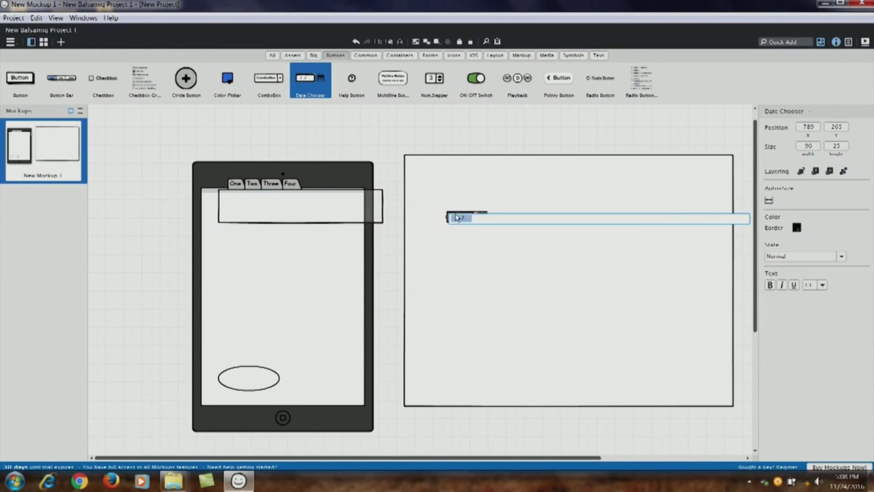
{"action": "left_click", "coordinate": [368, 58]}
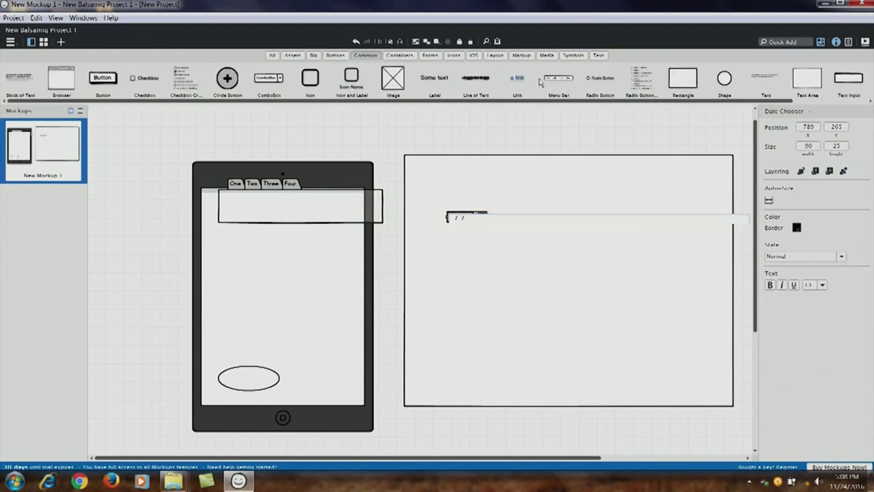
{"action": "left_click", "coordinate": [556, 83]}
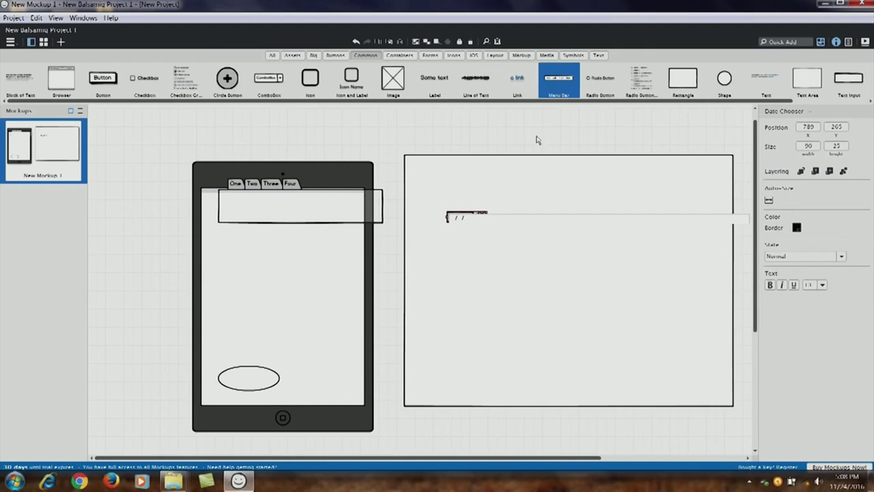